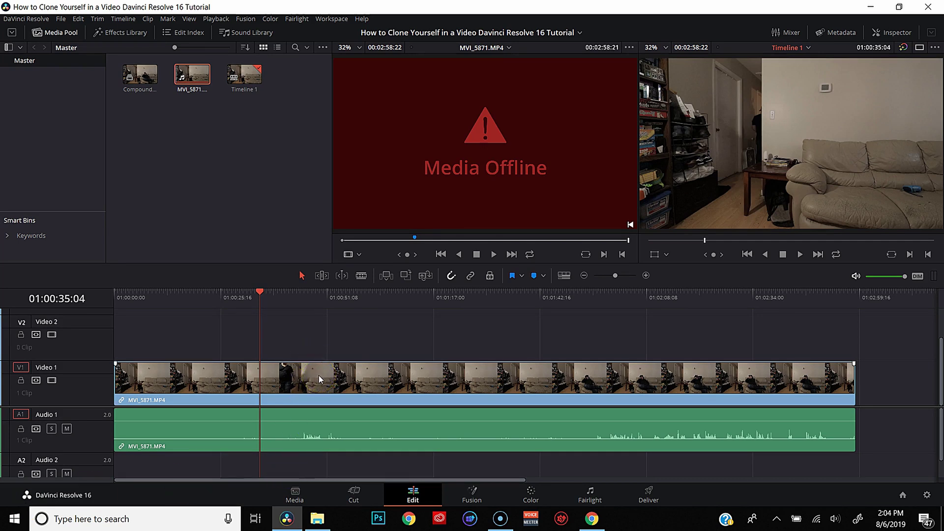
- Blade the linked video and audio of MVI_5871.MP4 at 01:00:15:01
left_click(163, 351)
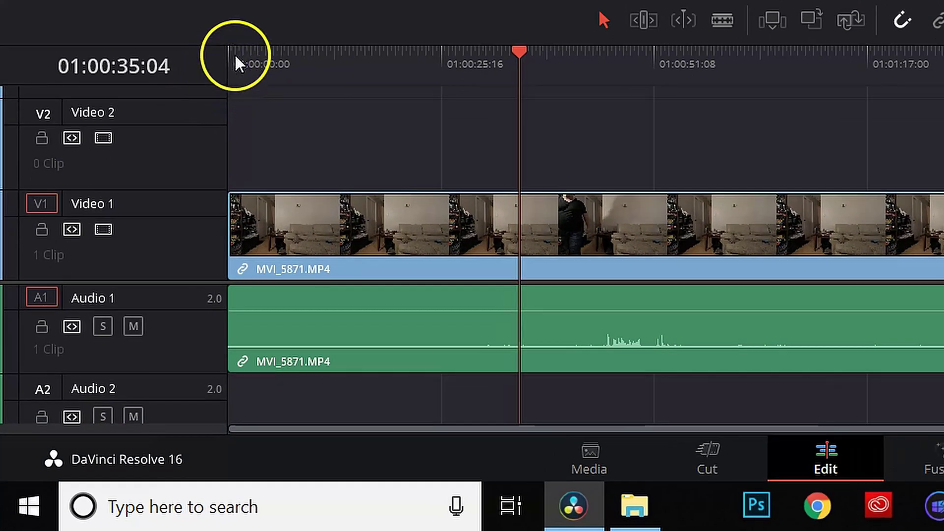
left_click(235, 55)
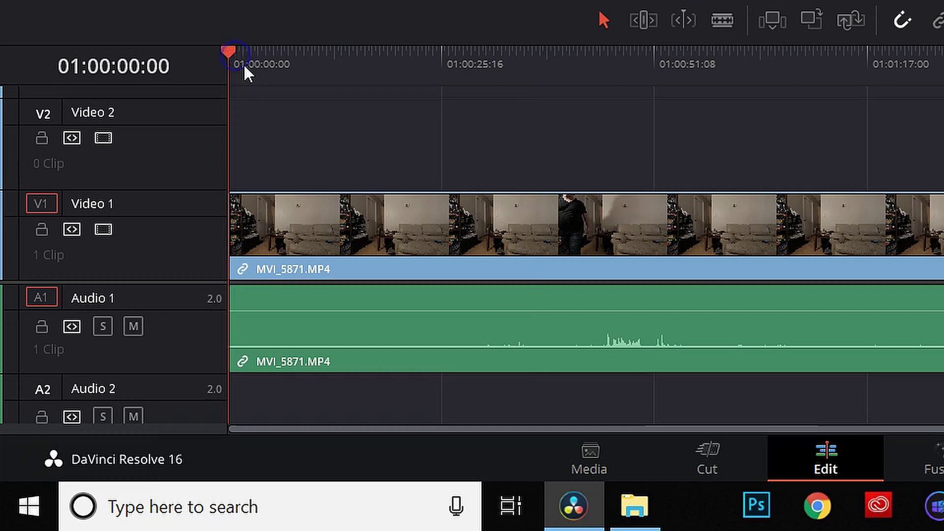
left_click_drag(226, 49, 352, 54)
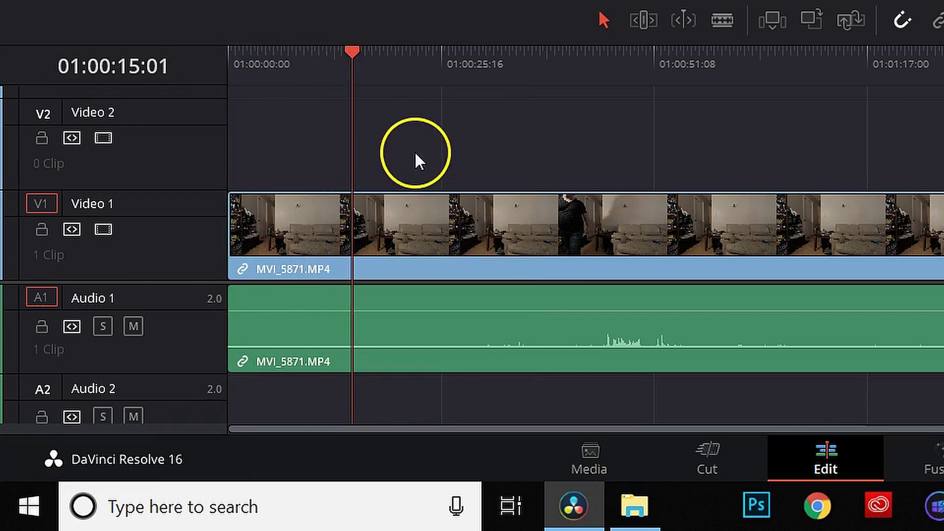
left_click_drag(415, 151, 607, 341)
key("ctrl+b")
left_click(736, 385)
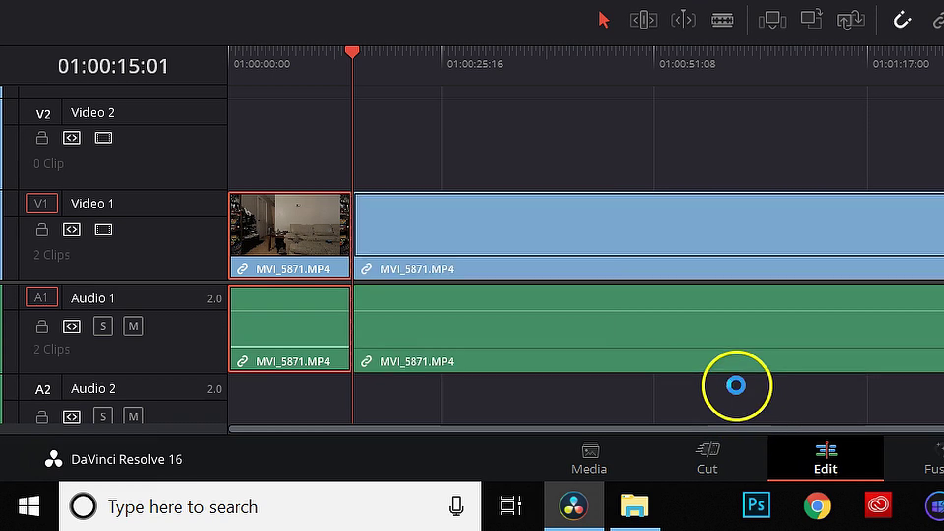
- Blade again at 01:00:40:04, ripple-delete the unwanted section and play back the result
left_click_drag(457, 52, 580, 58)
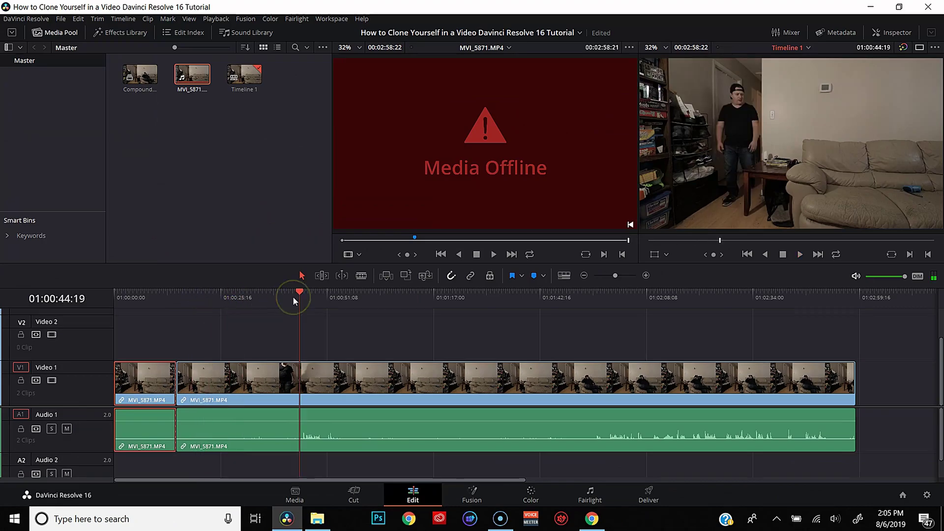
left_click_drag(293, 296, 281, 296)
key("ctrl+b")
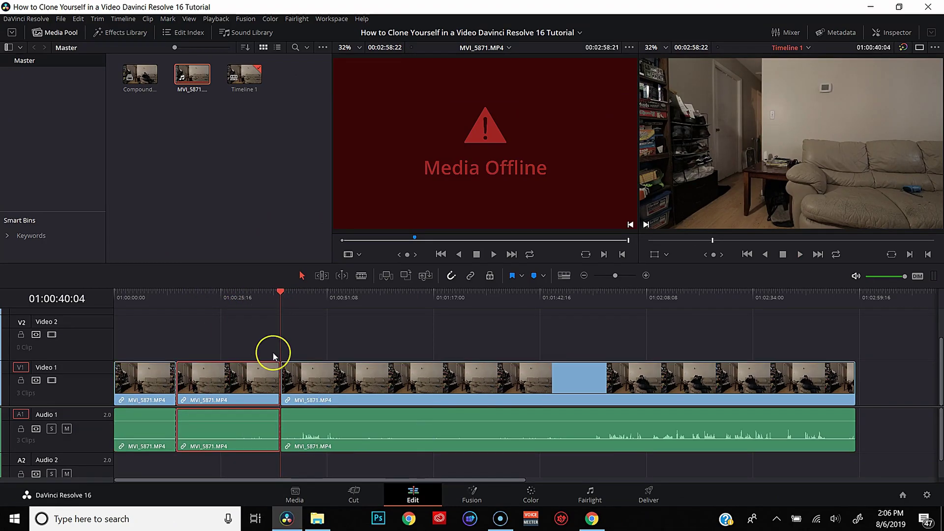
key("shift+Delete")
key("space")
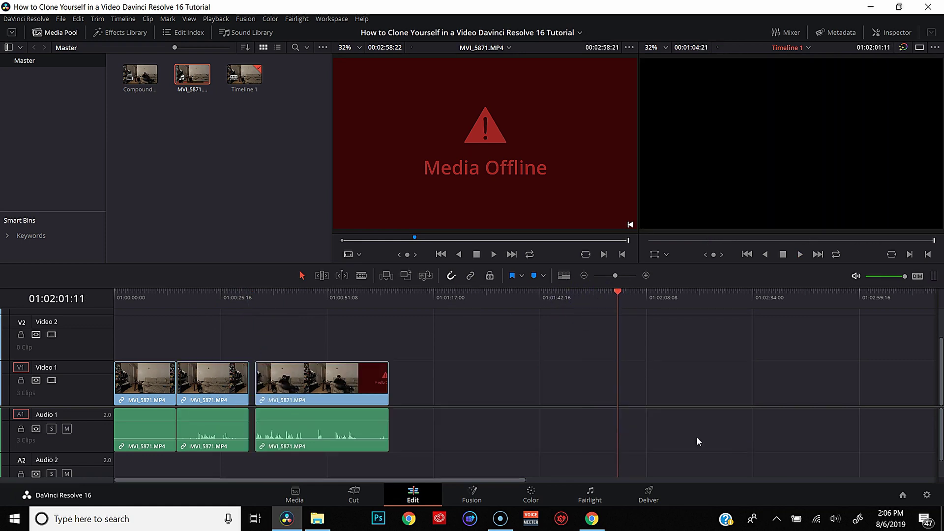
left_click(147, 416)
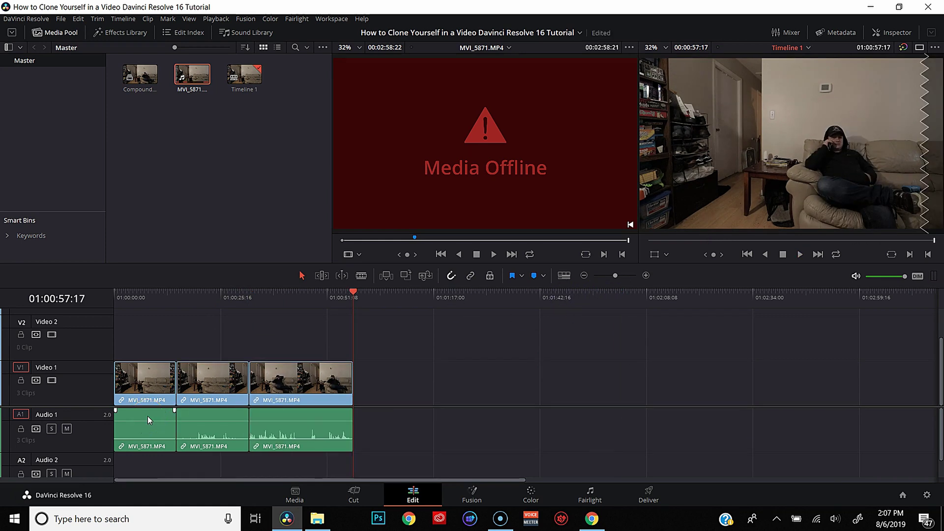
- Remove the misplaced markers from the middle video and audio clips
left_click(141, 392)
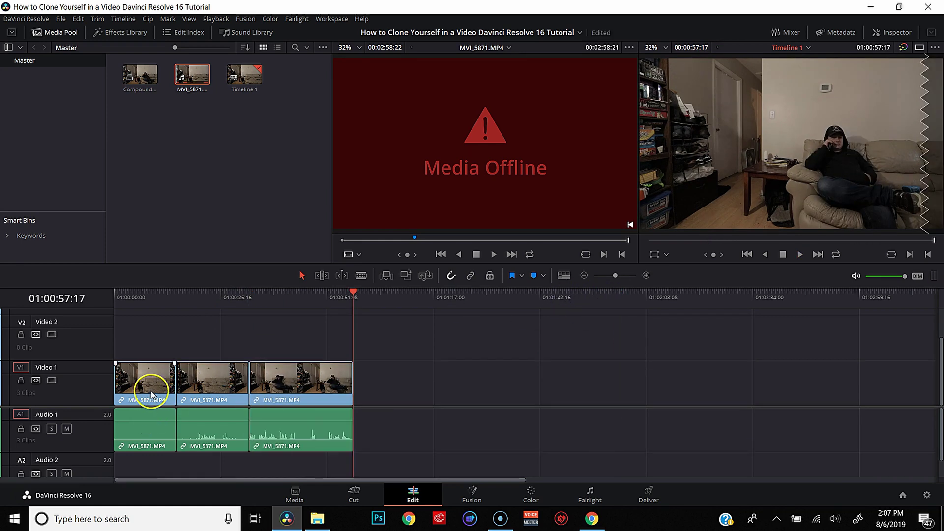
left_click(254, 370)
left_click(199, 378)
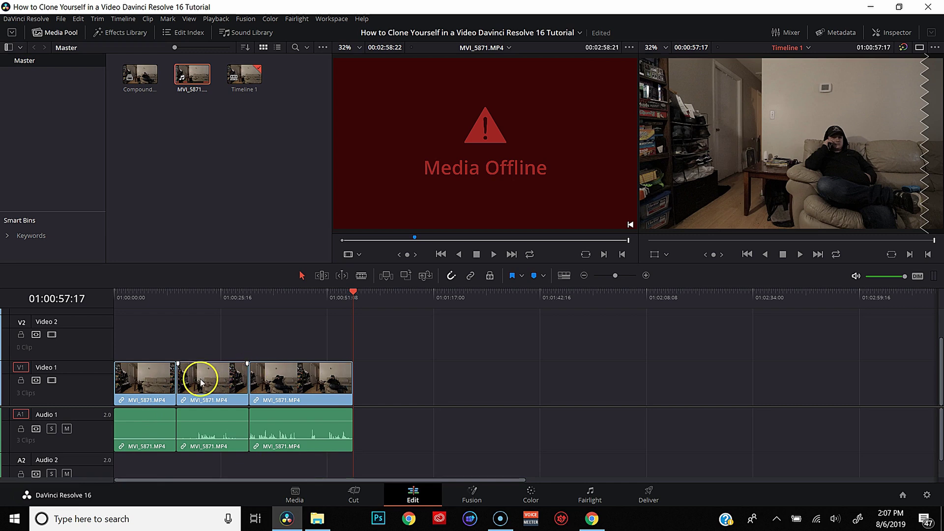
left_click(312, 382)
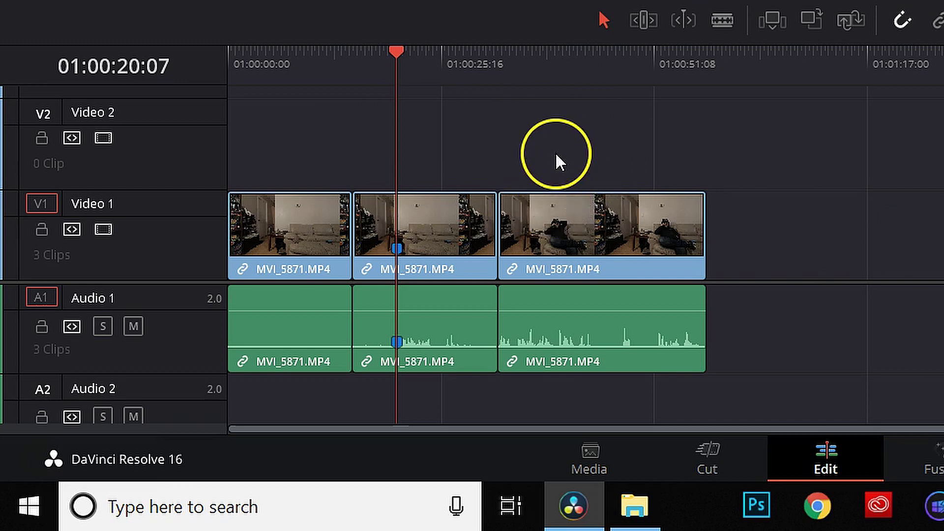
mouse_move(397, 248)
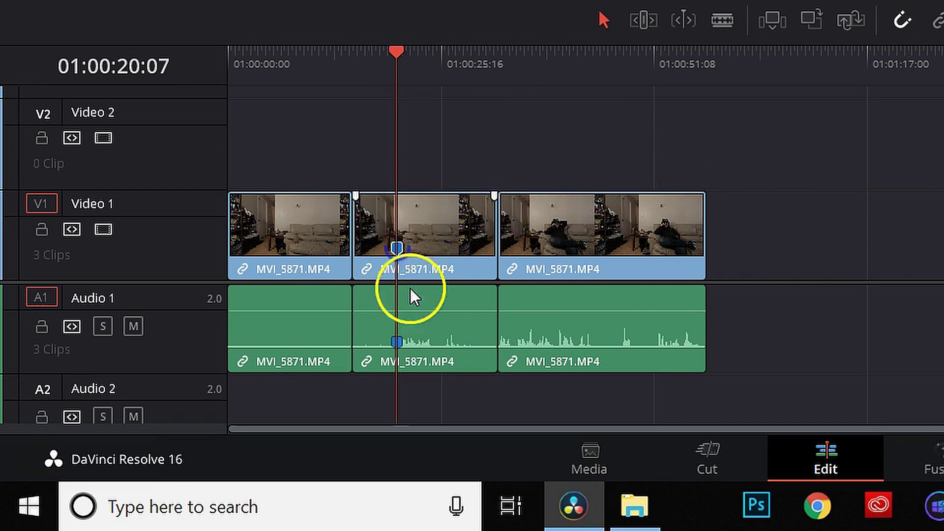
left_click(398, 340)
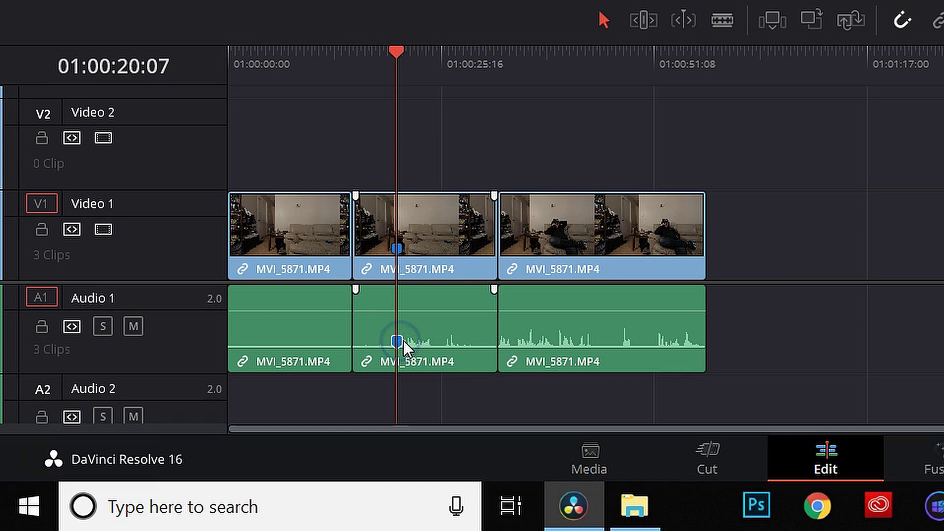
mouse_move(404, 335)
left_mouse_down()
mouse_move(386, 301)
mouse_move(398, 250)
left_mouse_up()
left_click(512, 396)
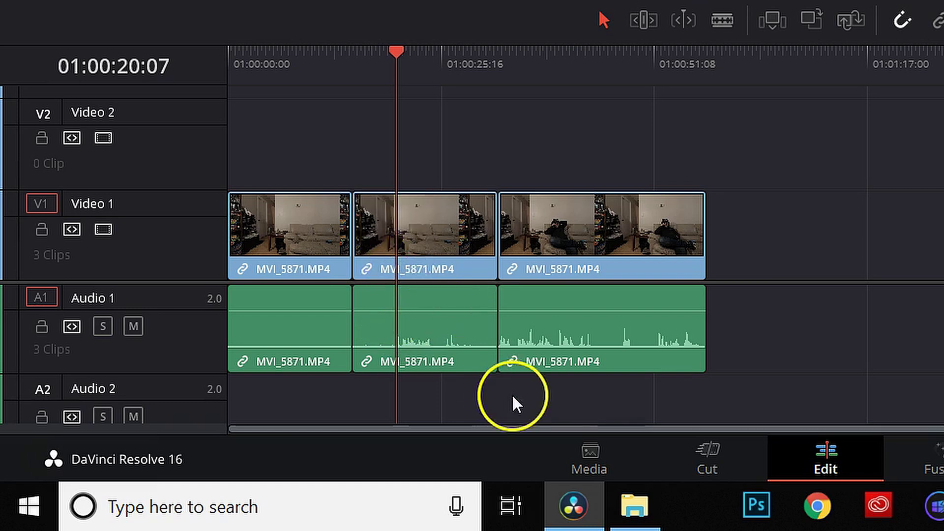
left_click(541, 363)
left_click(918, 323)
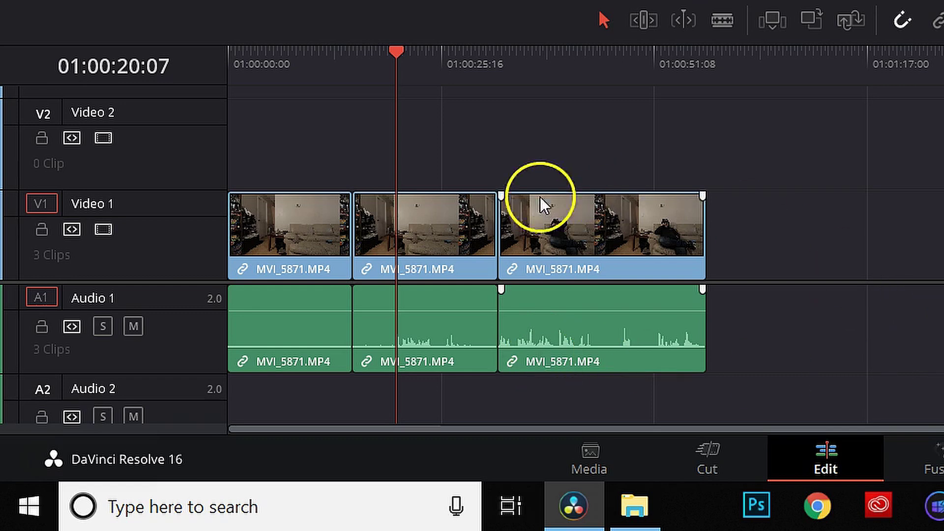
left_click(370, 231)
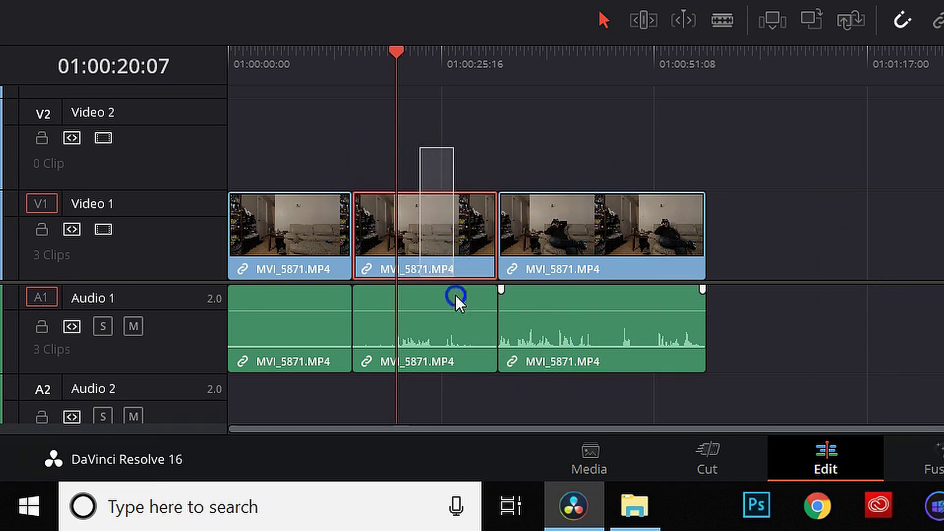
- Mark the middle clips at the playhead and the third clips at 01:00:43:18
left_click(458, 336)
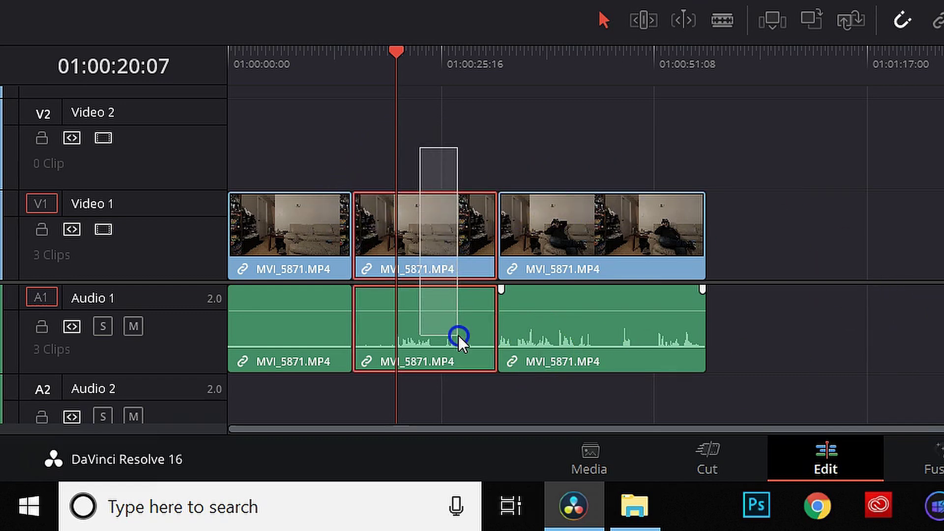
left_click(484, 327)
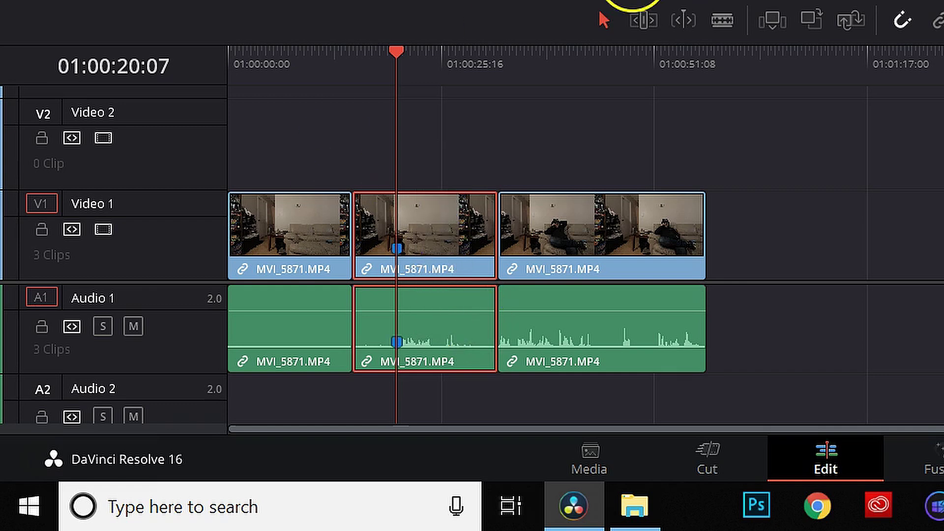
left_click(590, 98)
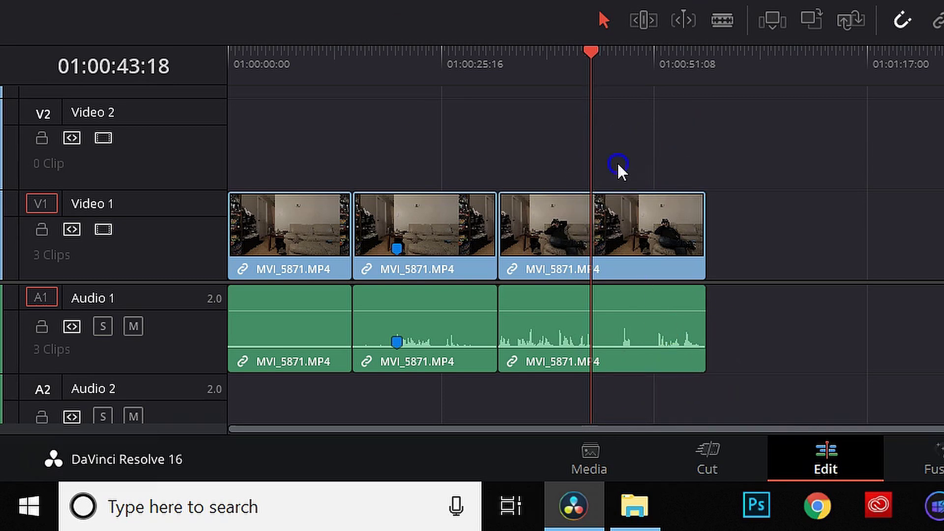
left_click_drag(618, 161, 651, 368)
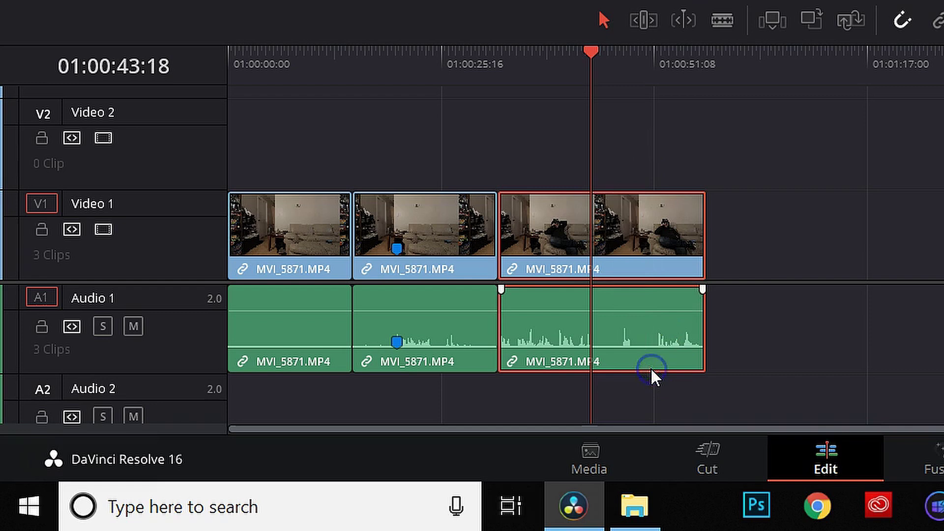
left_click(848, 455)
key("m")
left_click(932, 305)
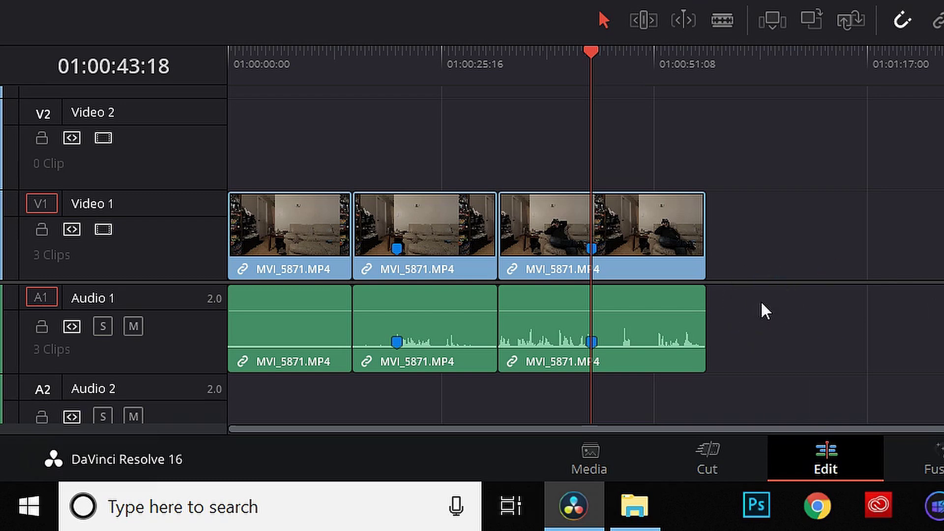
left_click(930, 132)
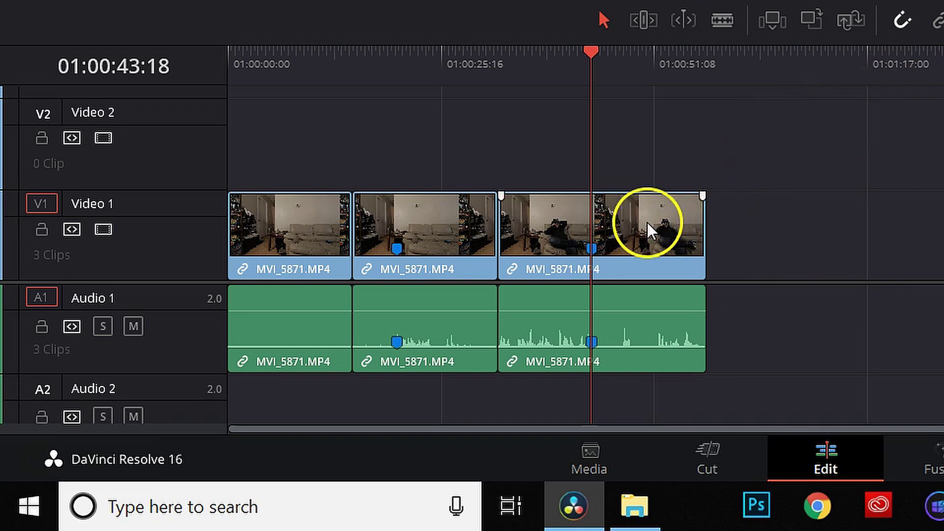
- Move the third clip's video up to Video 2 and its audio down to Audio 2
left_click_drag(638, 232, 641, 177)
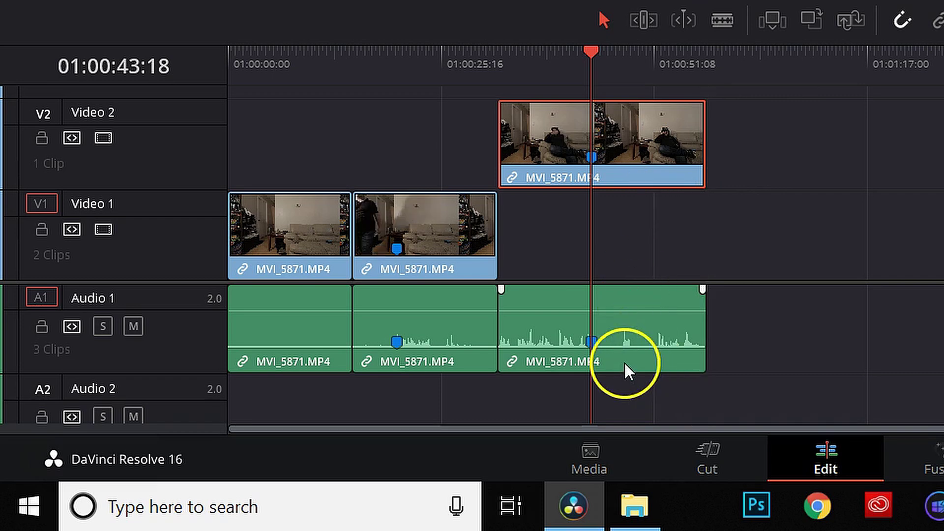
left_click(624, 363)
left_click_drag(621, 364, 619, 378)
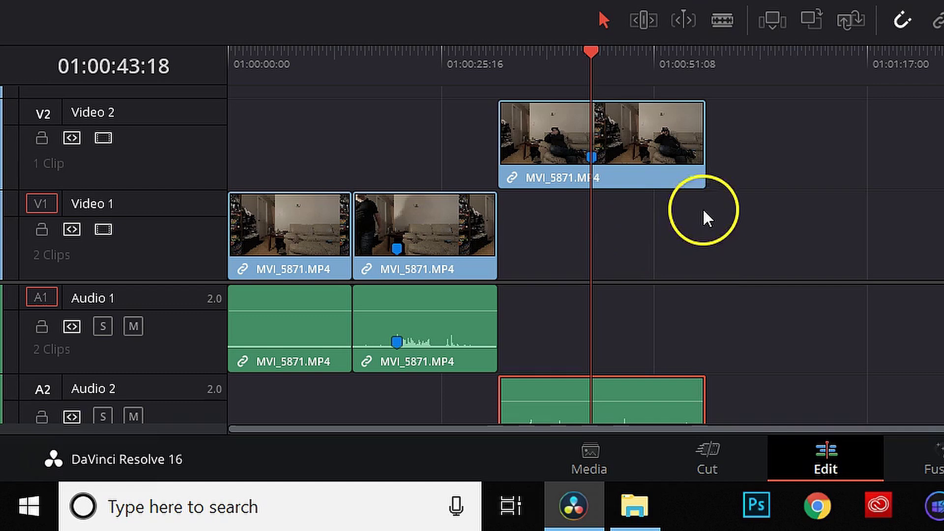
- Slide the V2/A2 clip left so it overlaps the middle clip, then play the overlap back
left_click_drag(753, 138, 630, 401)
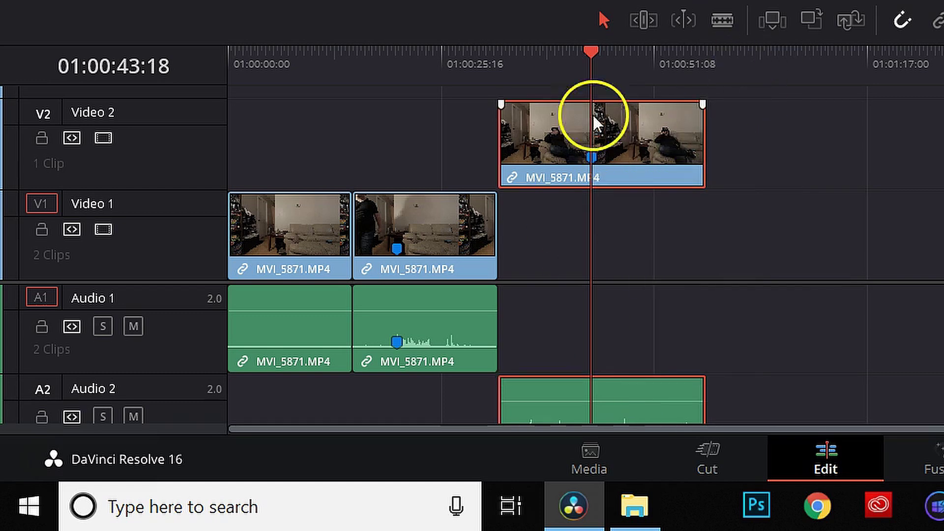
left_click_drag(646, 149, 497, 130)
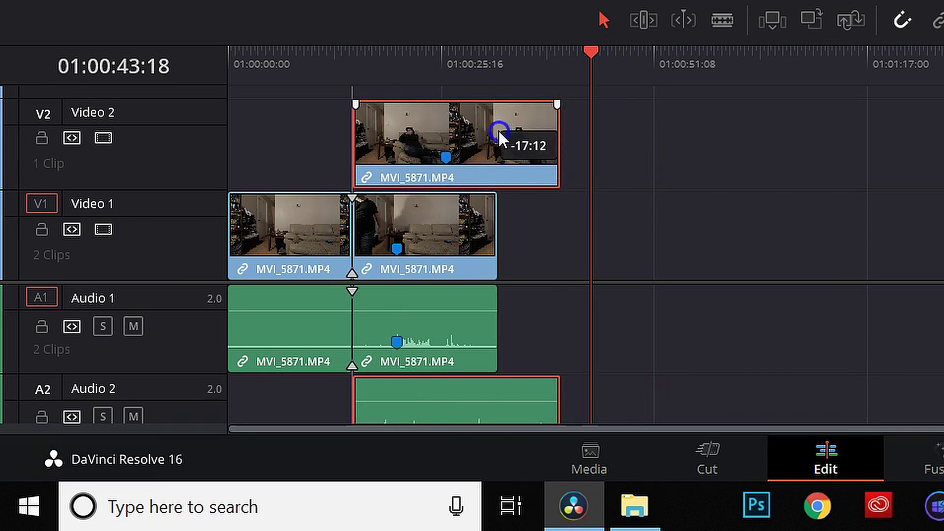
left_click_drag(498, 130, 462, 129)
key("space")
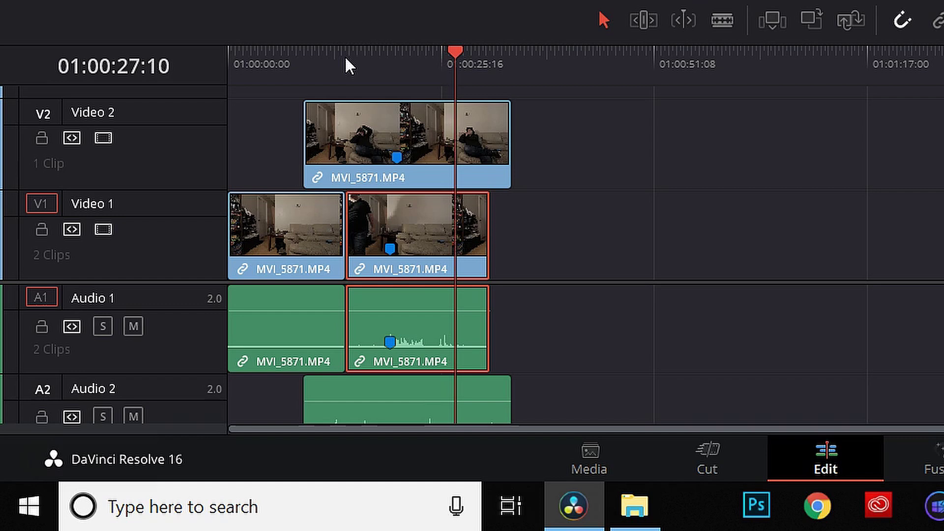
- Drag the middle V1 and A1 clips' right edges out +02:13 to match the V2 clip's end
key("space")
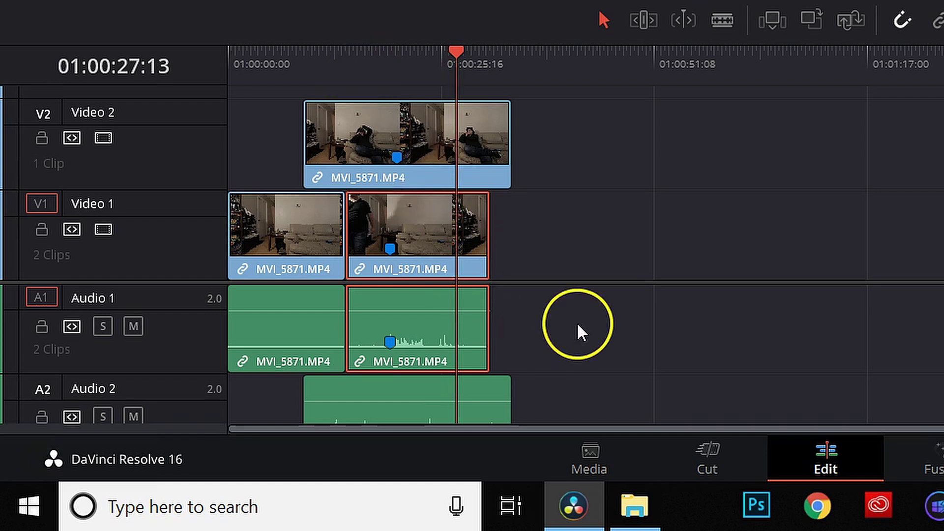
left_click(481, 243)
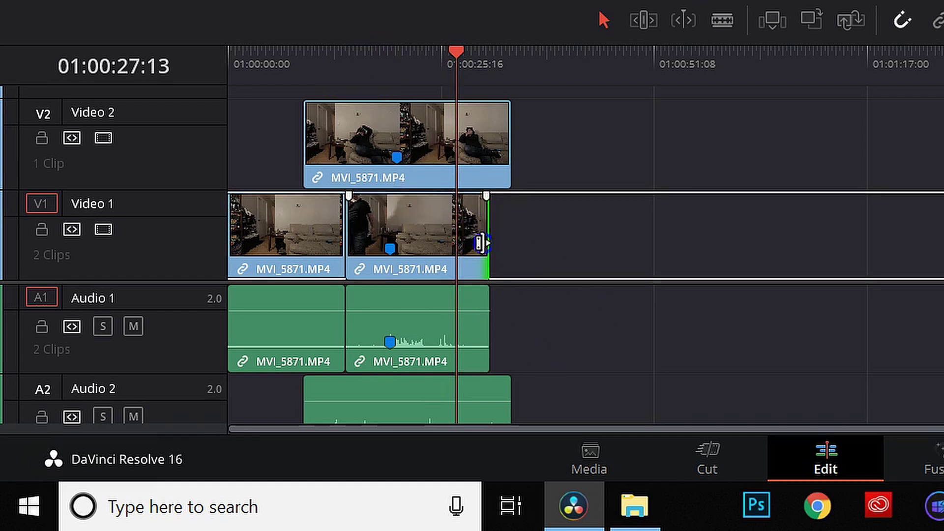
left_click_drag(487, 243, 501, 244)
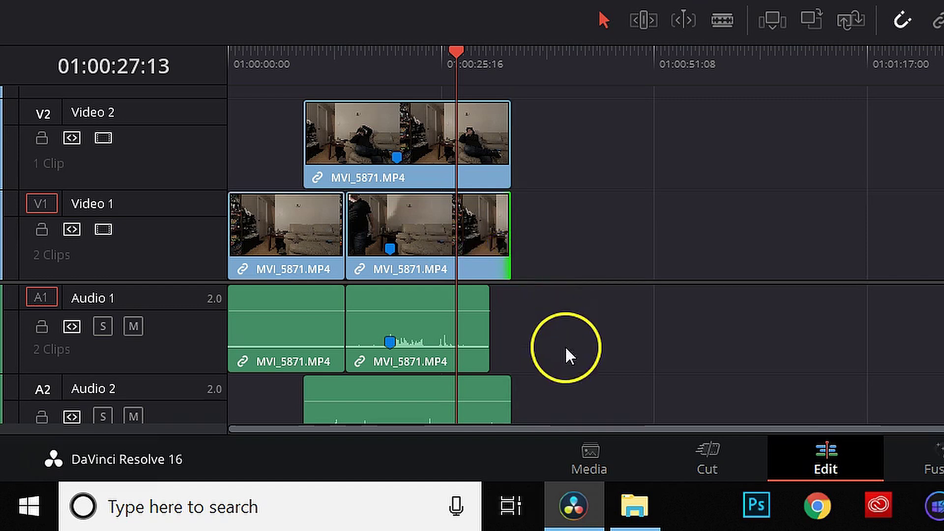
left_click(485, 326)
left_click_drag(485, 326, 502, 328)
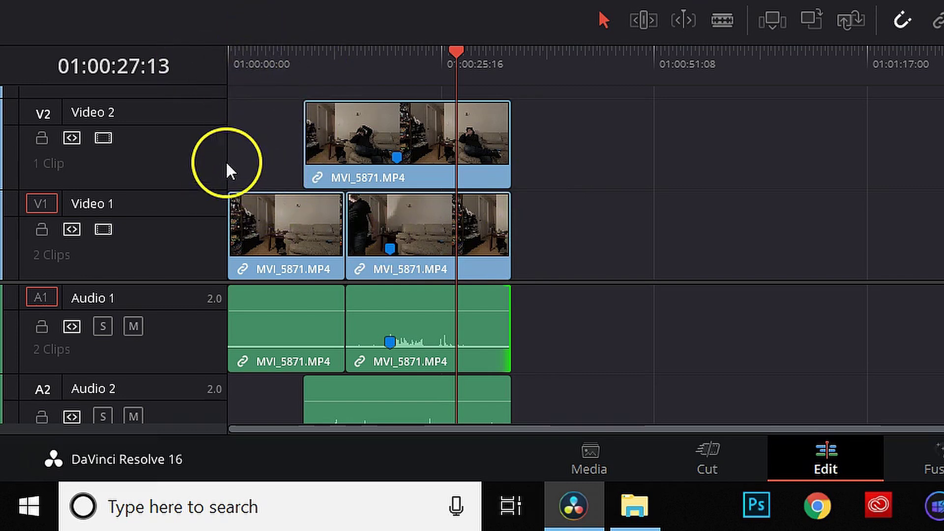
- Split the first V1/A1 clips at 01:00:09:02 and delete the opening piece, closing the gap
left_click_drag(252, 170, 260, 333)
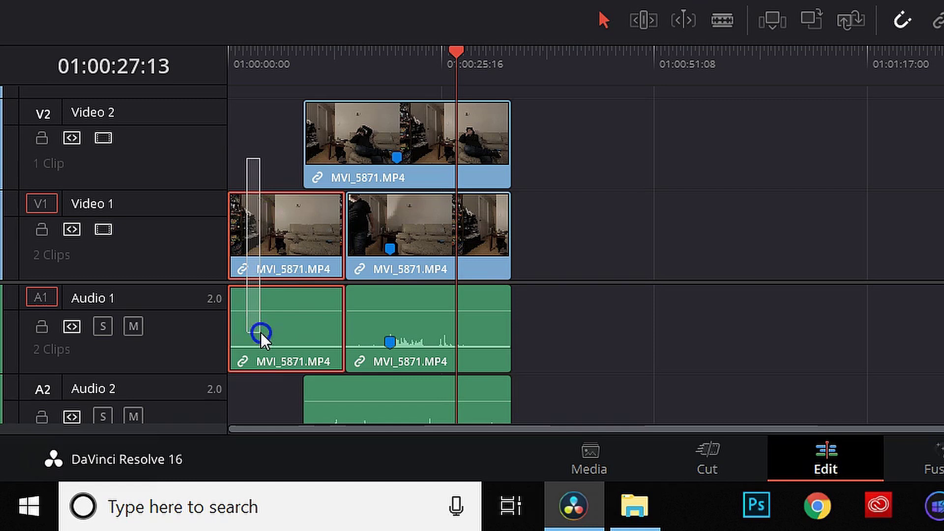
left_click(306, 60)
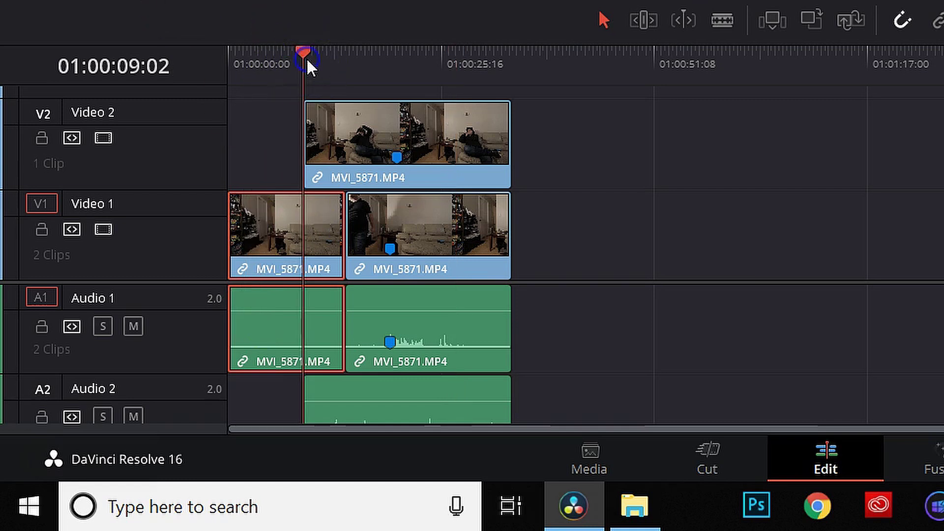
key("ctrl+b")
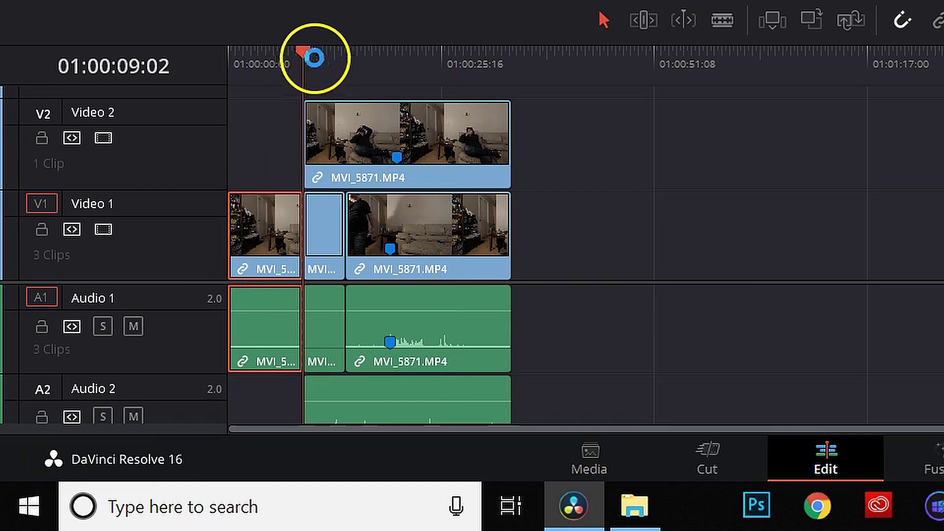
key("Delete")
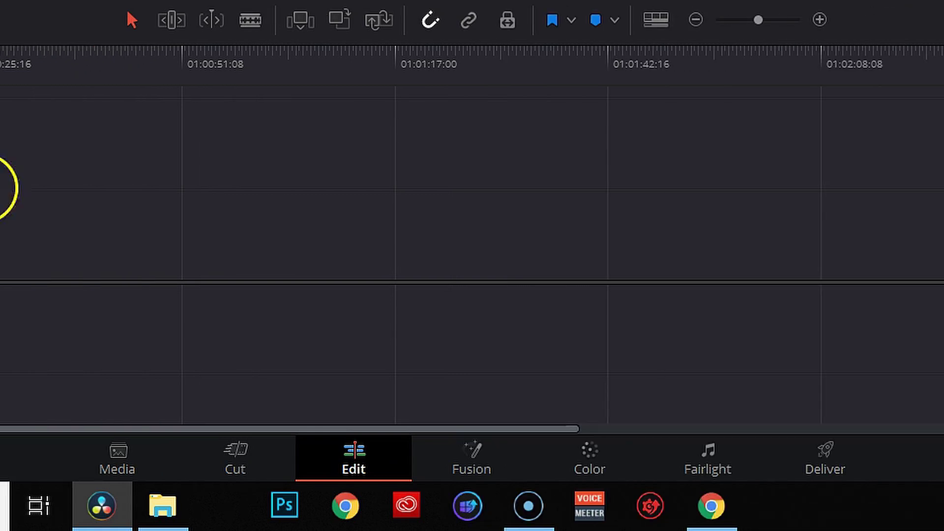
- On the Color page, start a curve window over the seated person's head, right side and couch
left_click(591, 450)
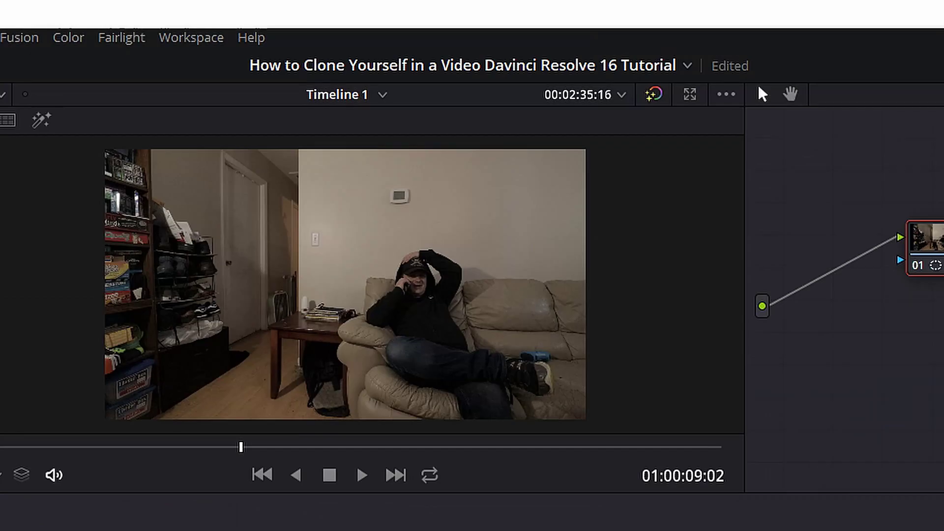
left_click(396, 248)
left_click(418, 238)
left_click(461, 247)
left_click(488, 260)
left_click(505, 274)
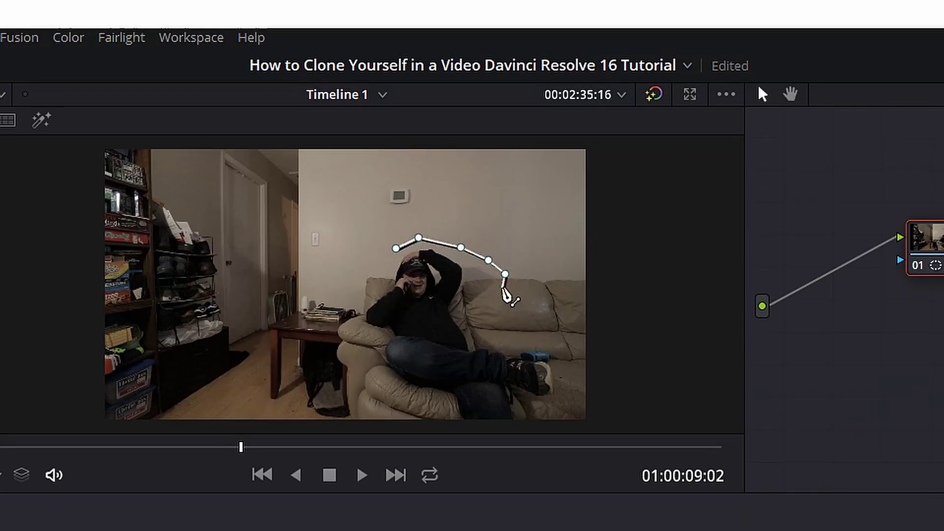
left_click(530, 339)
left_click(546, 344)
left_click(565, 370)
left_click(567, 389)
- Continue the curve around the feet, along the bottom and left side, closing the shape
left_click(565, 406)
left_click(537, 409)
left_click(540, 428)
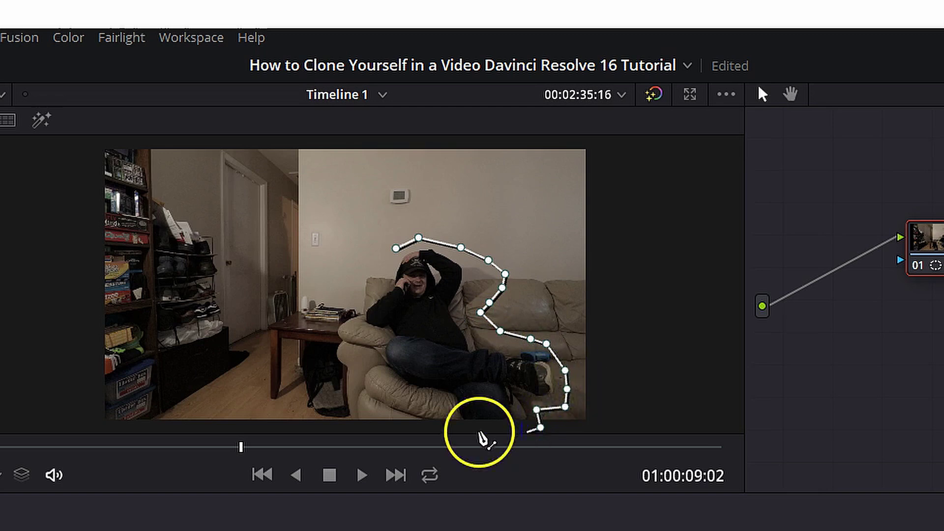
left_click(438, 431)
left_click(432, 405)
left_click(379, 385)
left_click(363, 379)
left_click(396, 248)
left_click(531, 320)
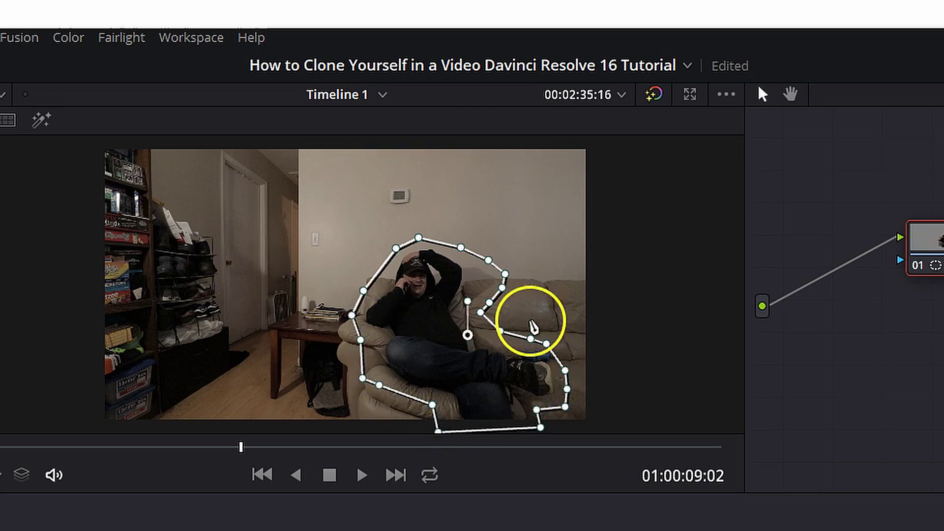
left_click(886, 260)
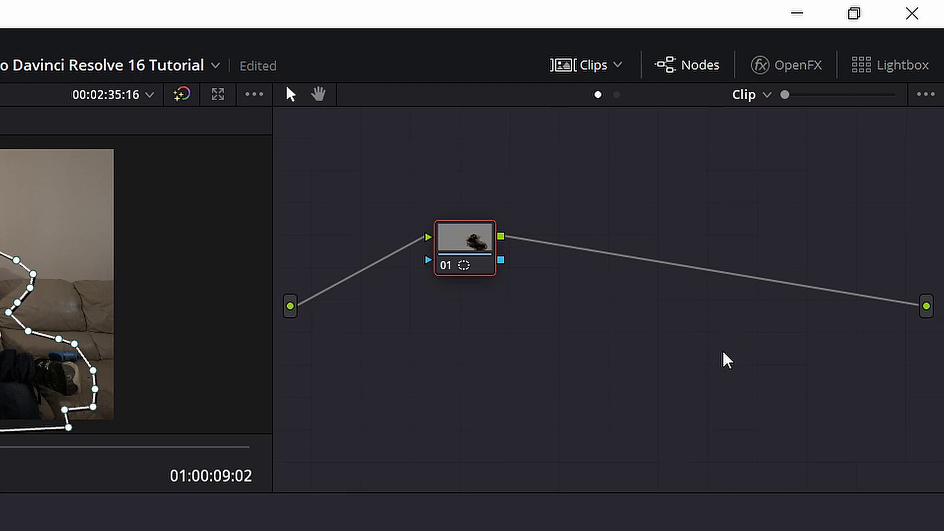
- Add an alpha output to the node graph and connect node 01's blue key output to it
right_click(723, 351)
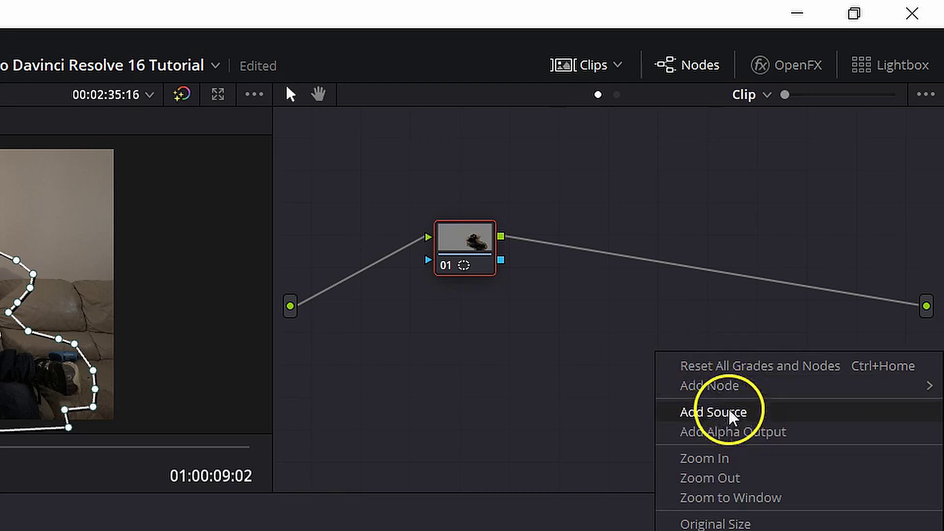
left_click(685, 431)
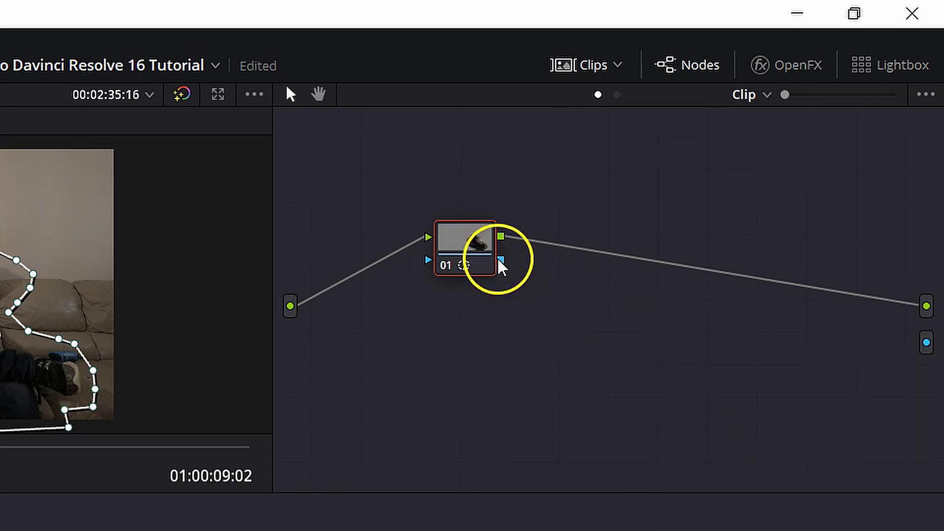
left_click_drag(501, 259, 927, 344)
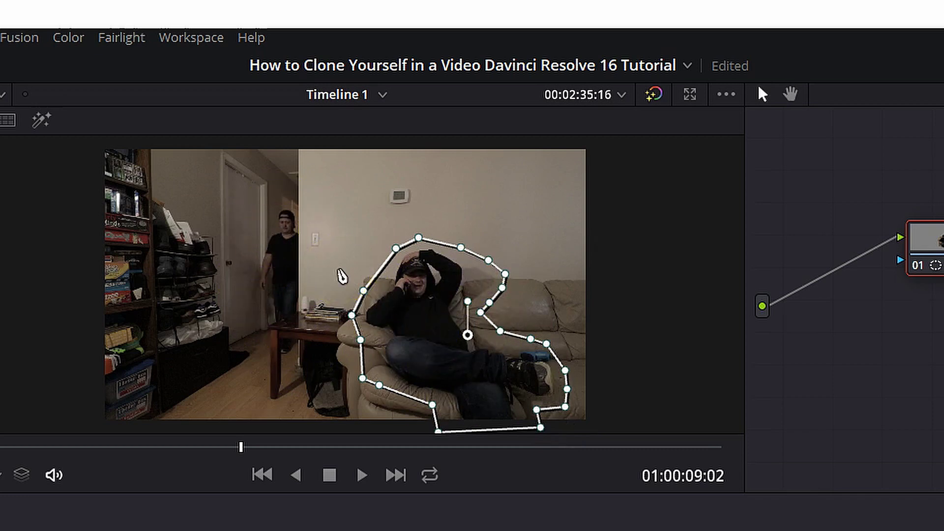
left_click(362, 447)
left_click_drag(364, 449, 472, 450)
left_click(515, 448)
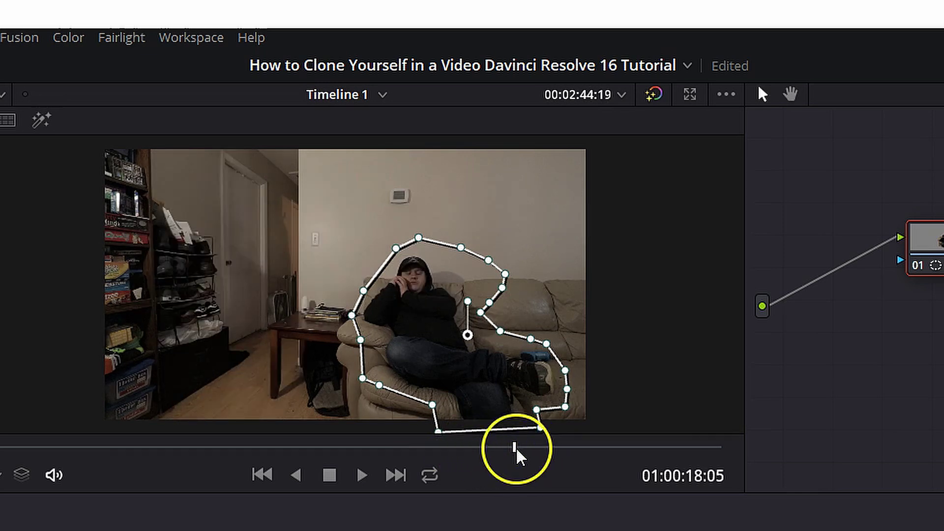
left_click_drag(518, 449, 486, 448)
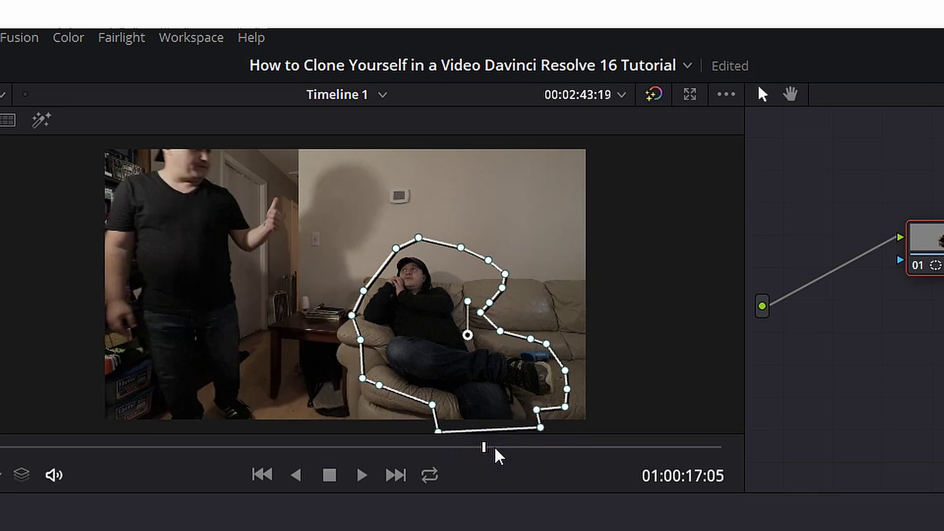
left_click(459, 432)
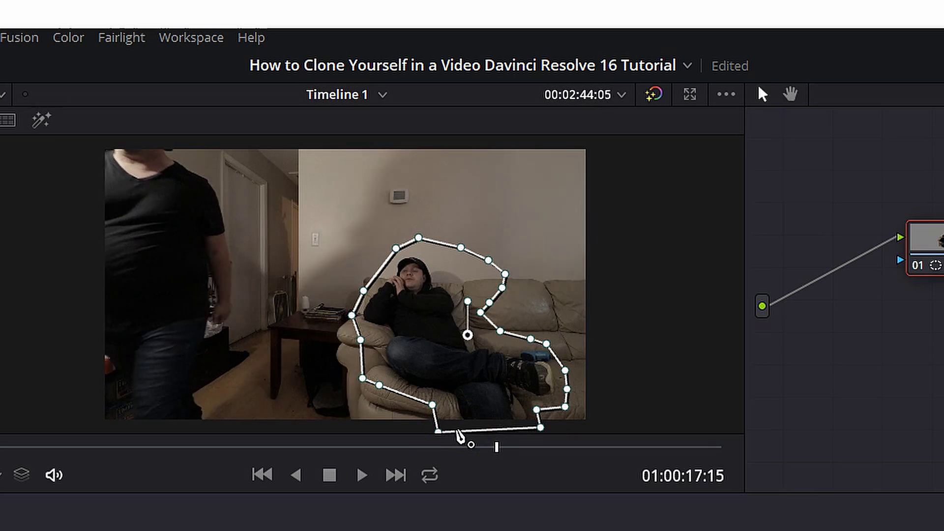
mouse_move(459, 433)
left_mouse_down()
mouse_move(573, 353)
mouse_move(605, 288)
mouse_move(598, 276)
mouse_move(582, 384)
left_mouse_up()
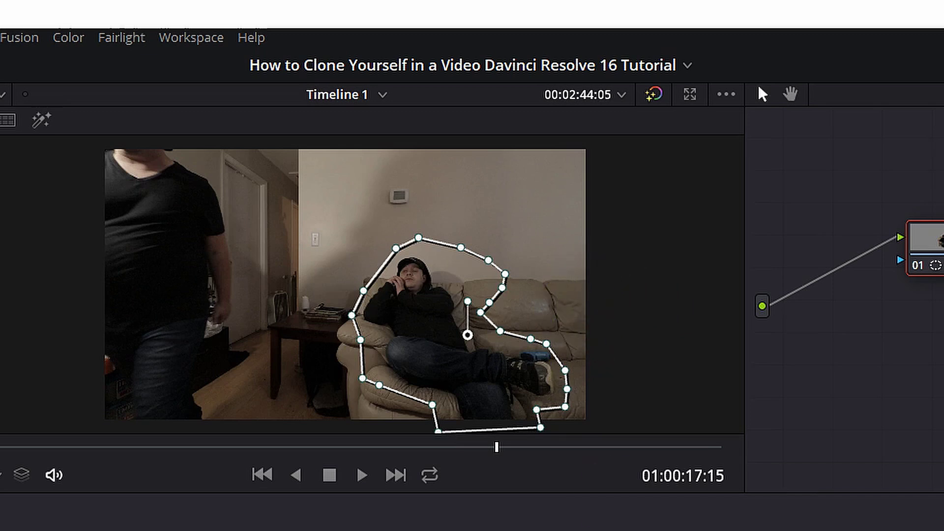
- Widen the curve window's outer softness to 2.42 for a broad feathered edge
left_click_drag(781, 362, 780, 364)
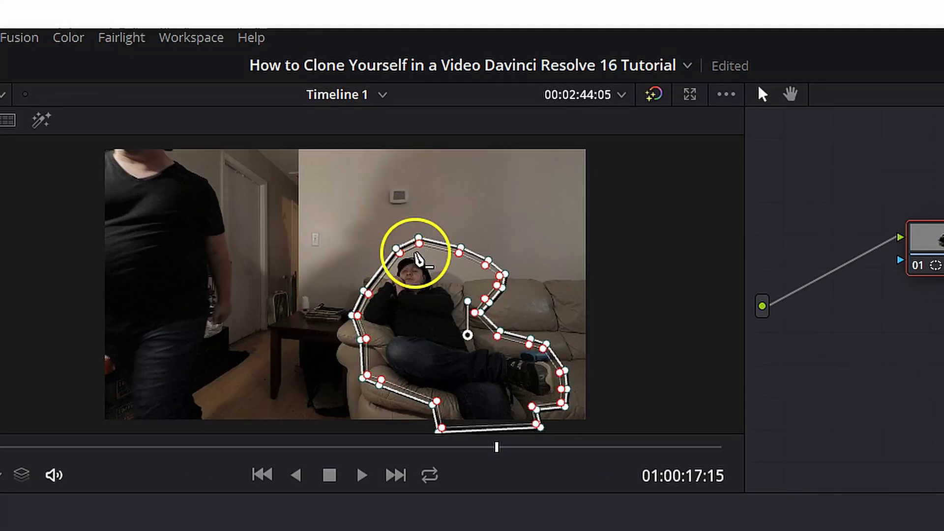
left_click_drag(417, 256, 487, 342)
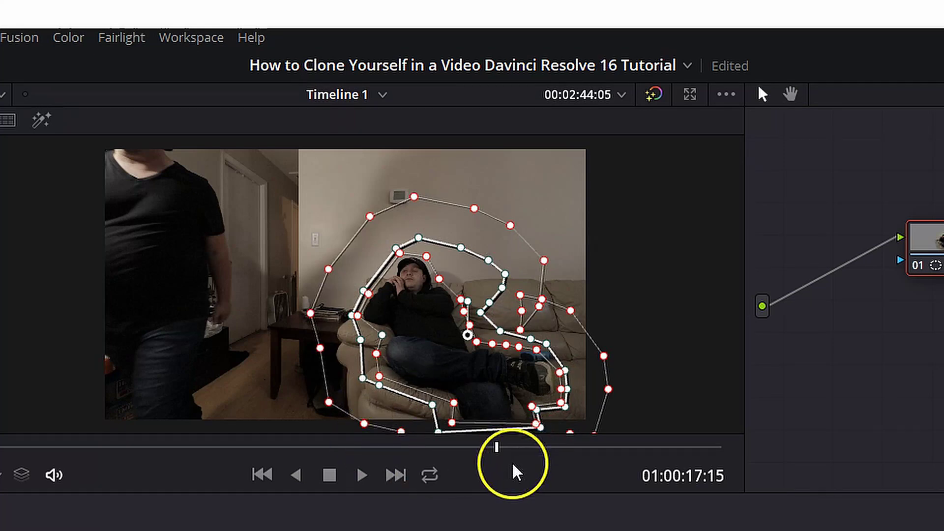
- Step to 01:00:16:01 and pull the soft edge away from the standing person's hand
left_click(467, 449)
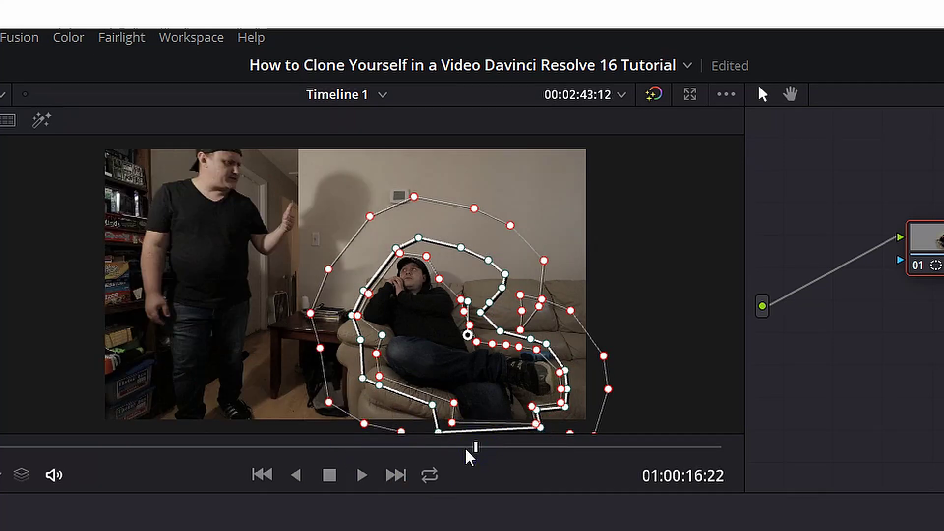
left_click(460, 447)
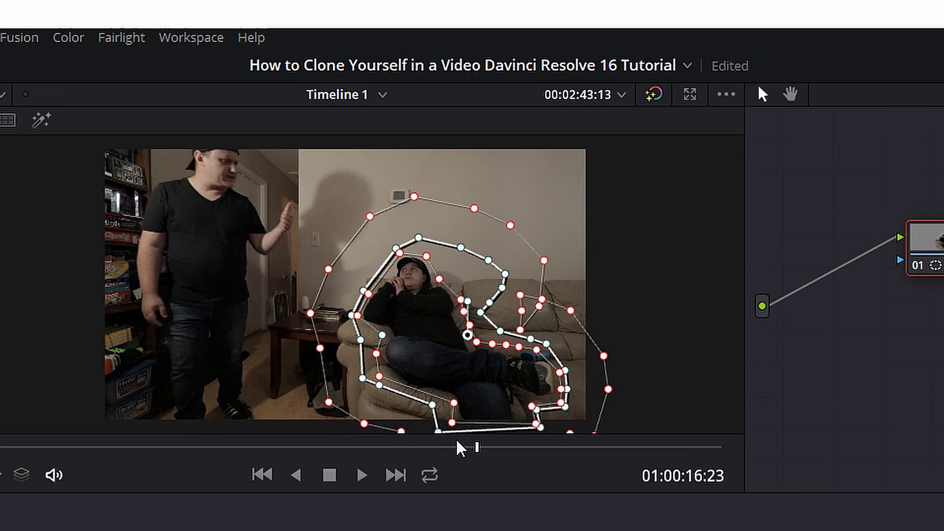
key("Right")
key("Left")
key("Left")
key("Left")
key("Left")
key("Left")
key("Left")
key("Left")
key("Left")
key("Left")
key("Left")
key("Left")
key("Left")
key("Left")
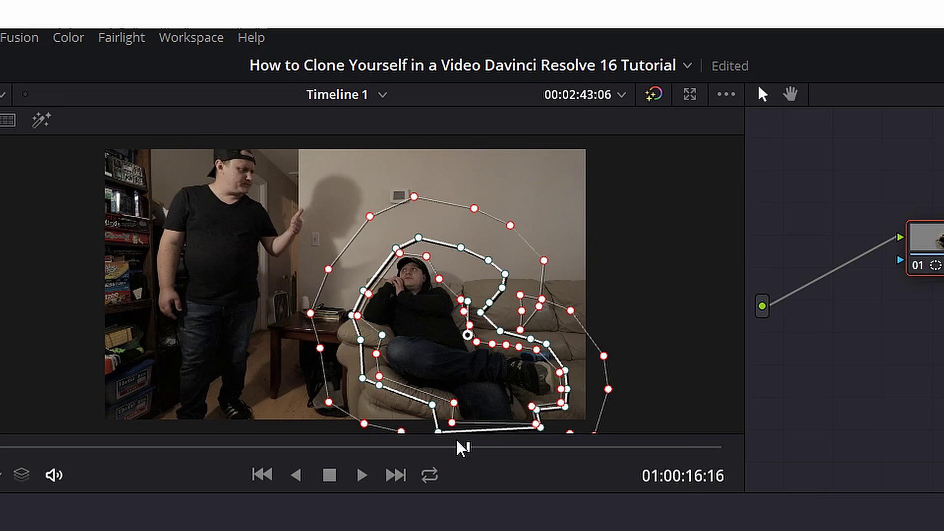
key("Left")
key("Left")
key("Left")
key("Left")
key("Left")
key("Left")
key("Left")
key("Left")
key("Left")
key("Left")
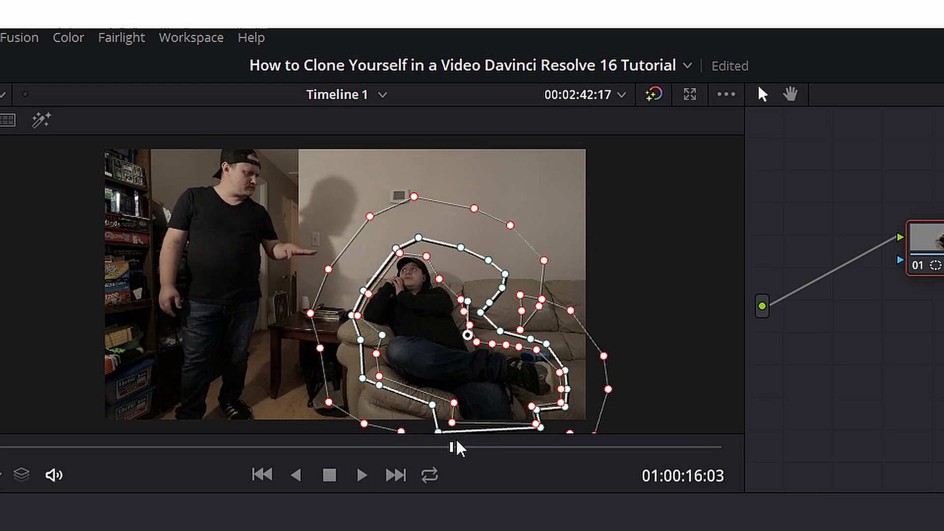
key("Left")
key("Left")
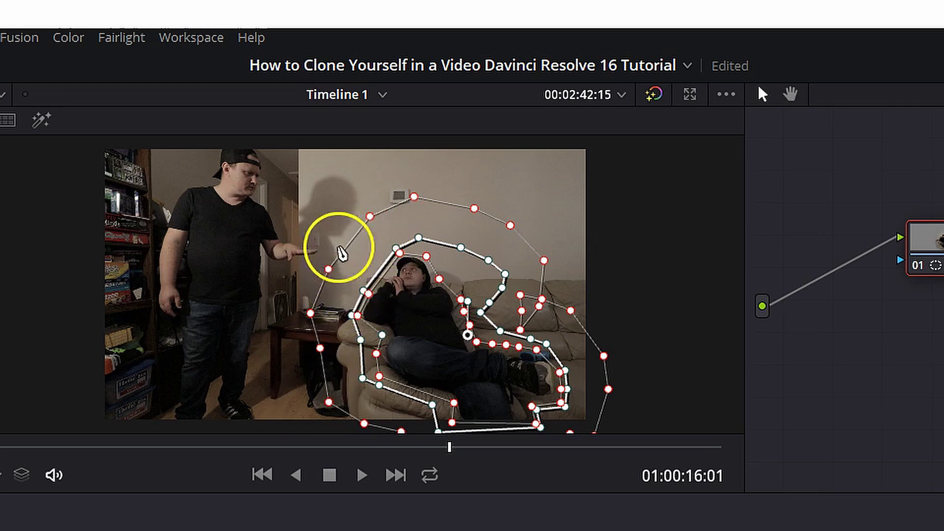
left_click_drag(328, 270, 314, 264)
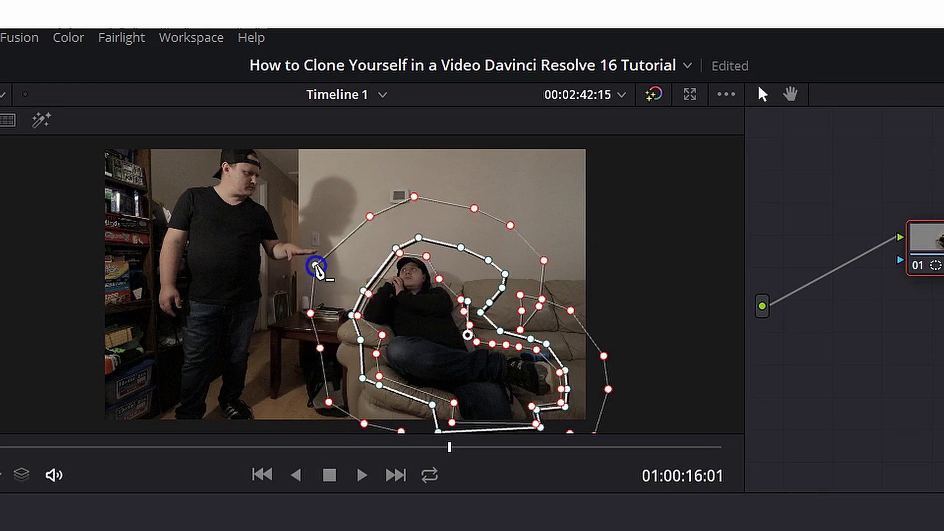
left_click_drag(311, 313, 311, 318)
left_click_drag(328, 402, 321, 429)
- Drag the outer softness points up above the seated person and out to the right
left_click_drag(370, 216, 377, 146)
left_click_drag(414, 197, 443, 140)
left_click_drag(474, 208, 525, 145)
left_click_drag(510, 225, 618, 142)
left_click_drag(544, 261, 626, 242)
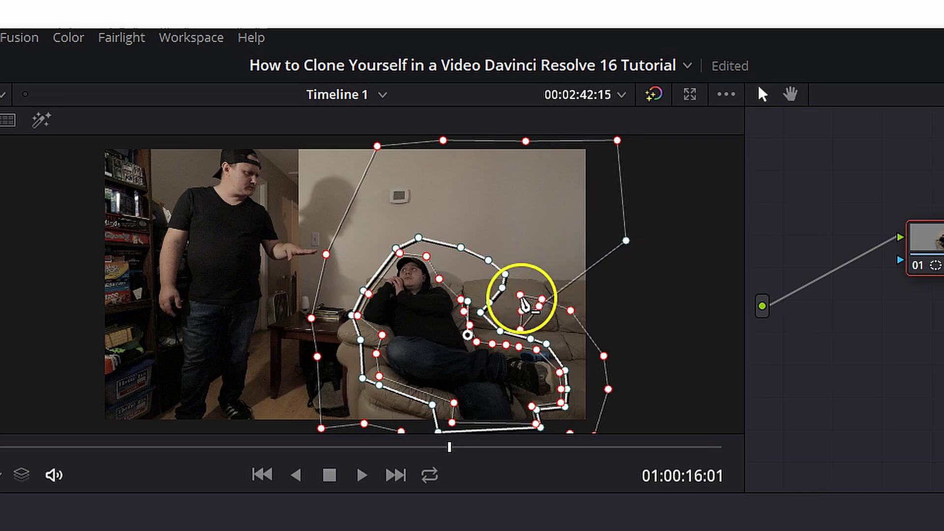
left_click_drag(523, 296, 615, 273)
left_click_drag(531, 270, 636, 280)
left_click_drag(637, 319, 648, 332)
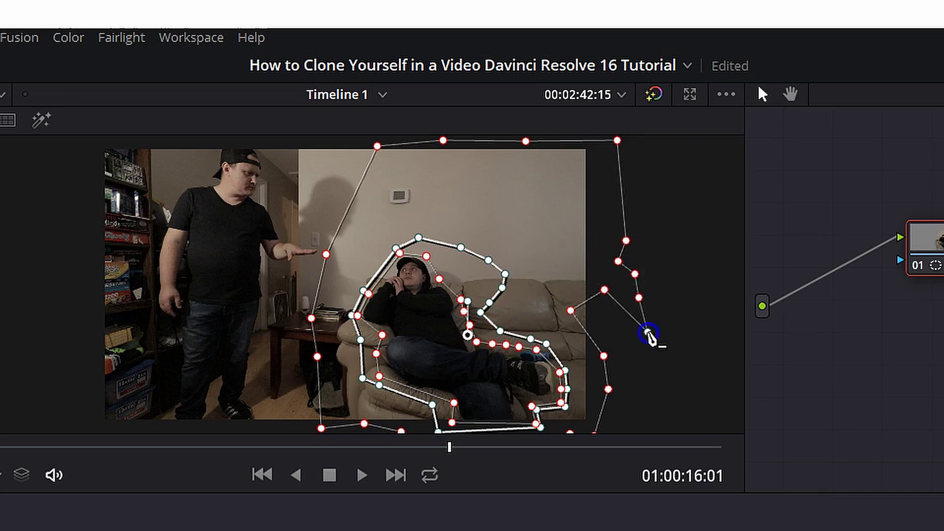
left_click_drag(570, 311, 619, 329)
left_click(499, 400)
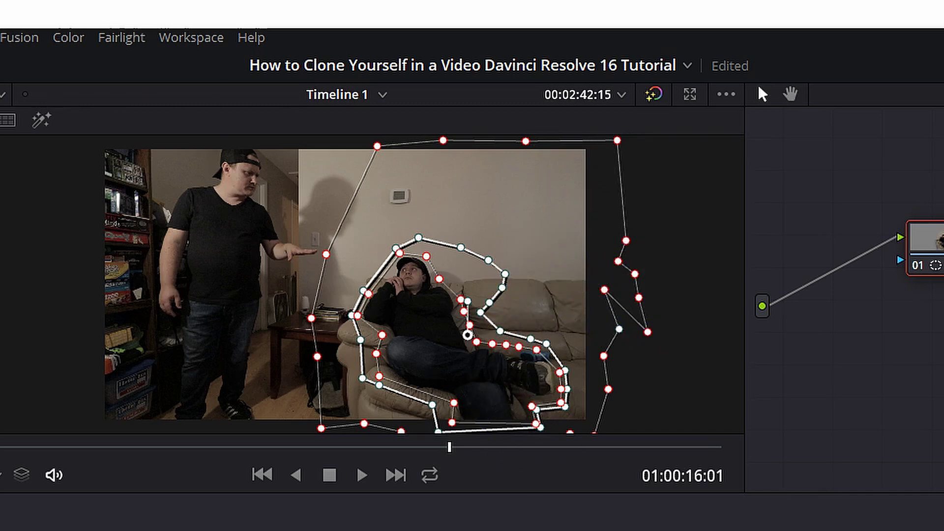
- Return to the Edit page to see Timeline 1 with the MVI_5871 clips
left_click(489, 494)
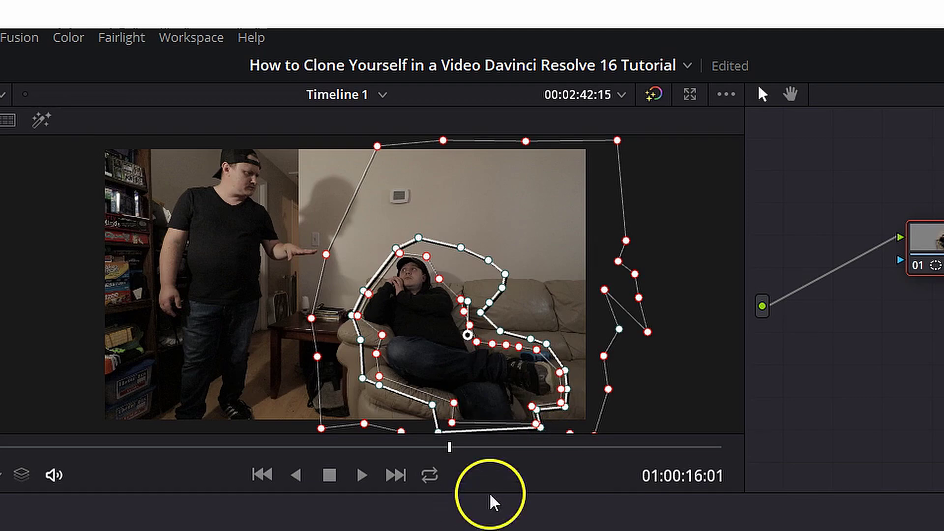